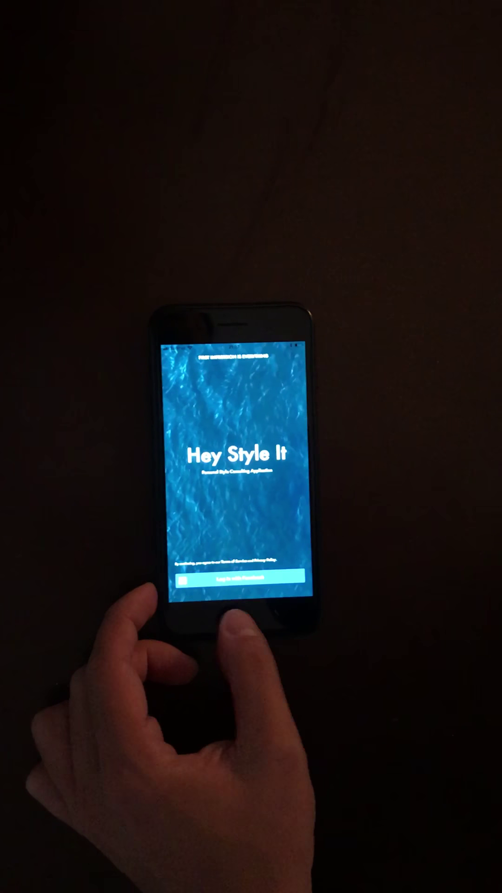
Leave the Hey Style It welcome screen for the iOS home screen
click(237, 618)
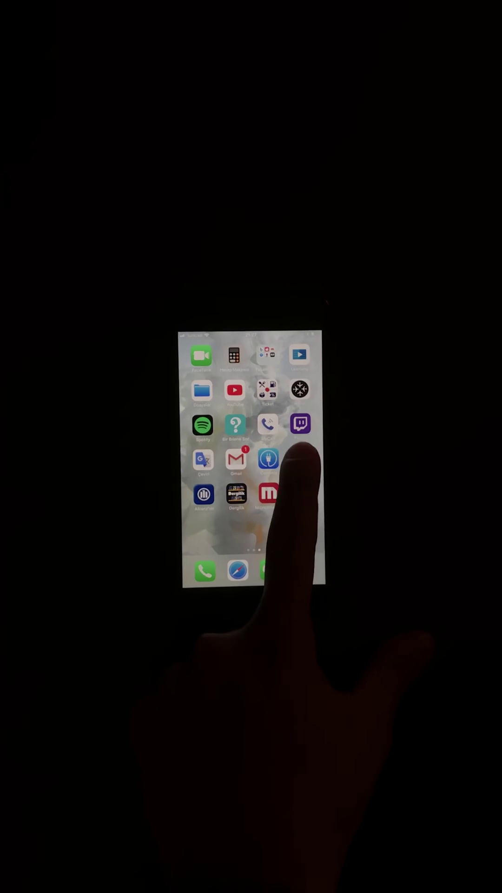
Relaunch Hey Style It and confirm the Facebook 'Girişi Onayla' login
click(293, 468)
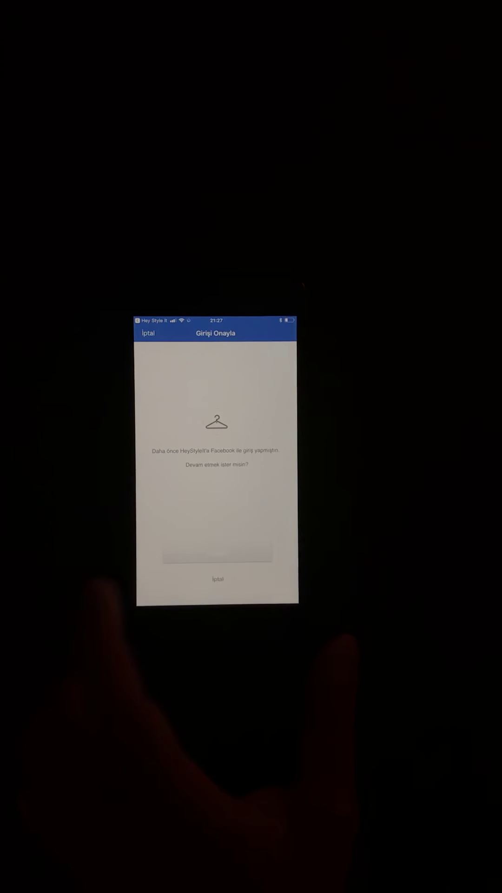
click(217, 552)
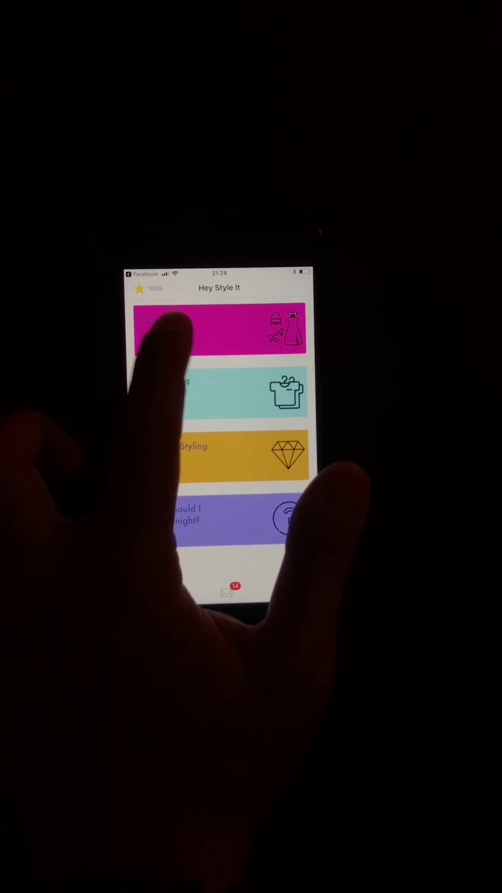
Start a Create Looks request and view stylists Cansin's and Yağız's profiles
click(174, 328)
click(199, 567)
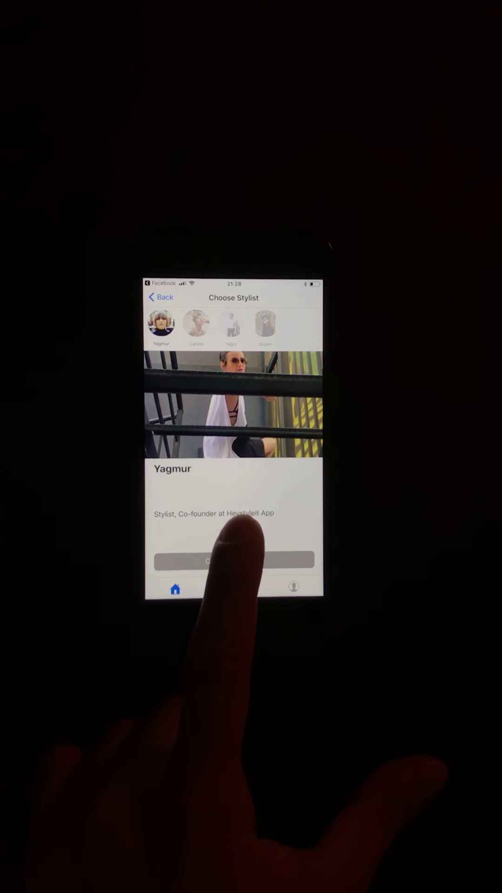
click(196, 323)
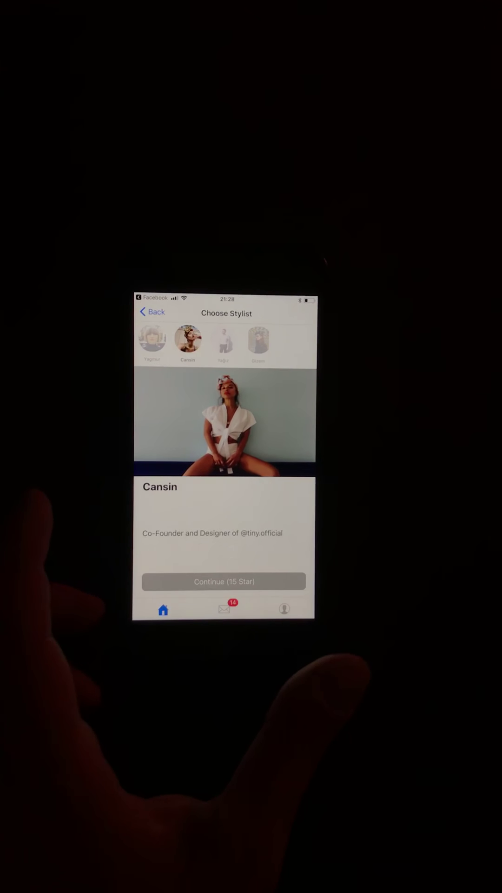
click(223, 340)
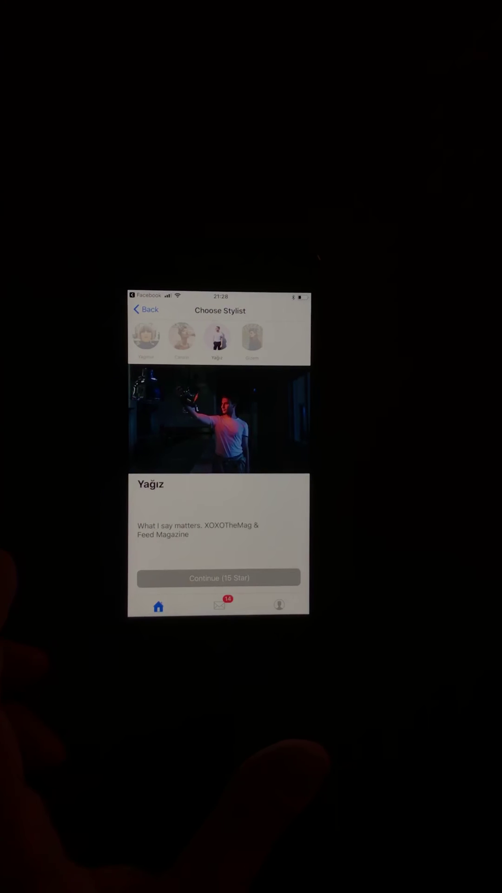
click(251, 336)
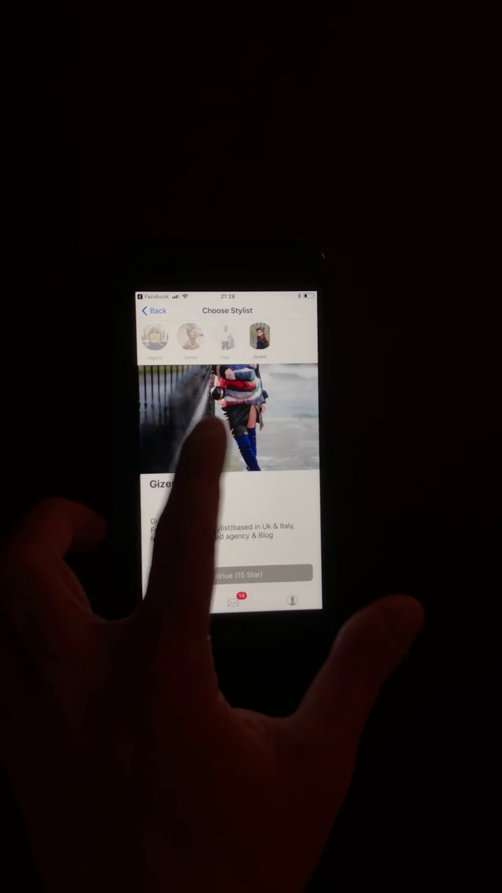
click(203, 433)
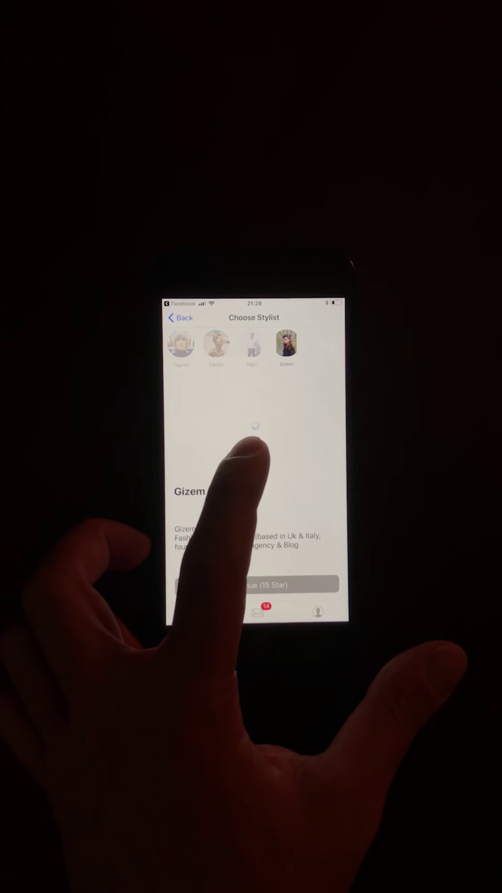
click(249, 439)
click(237, 422)
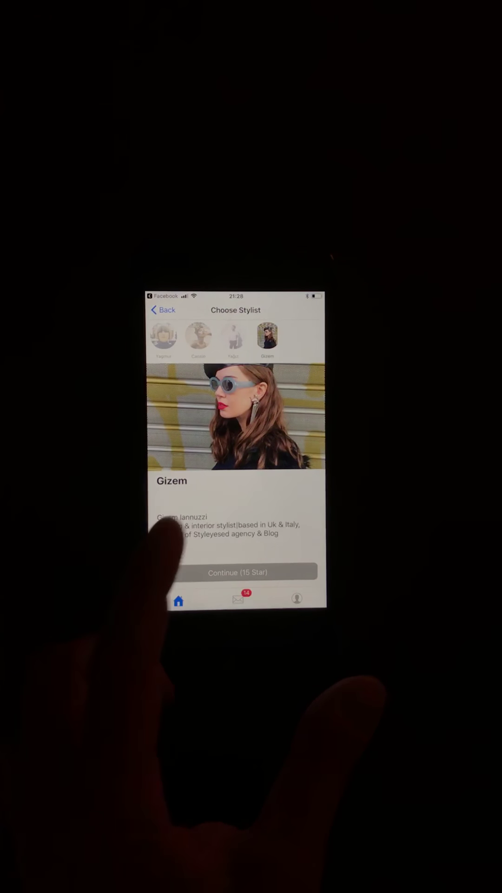
click(209, 573)
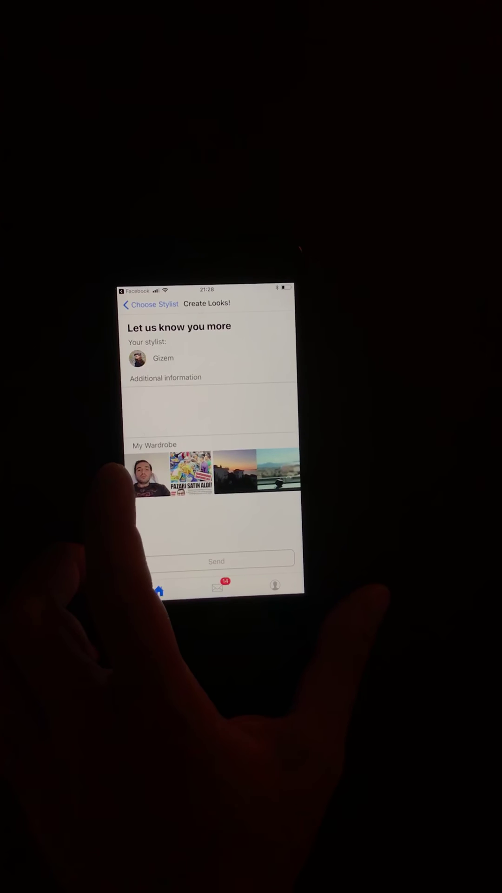
Begin writing the 'To night I' note in additional information
click(167, 413)
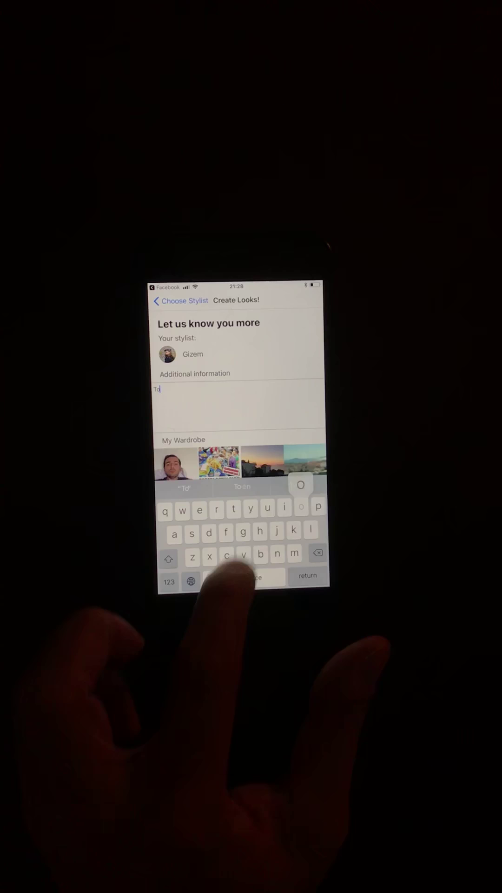
text(To night)
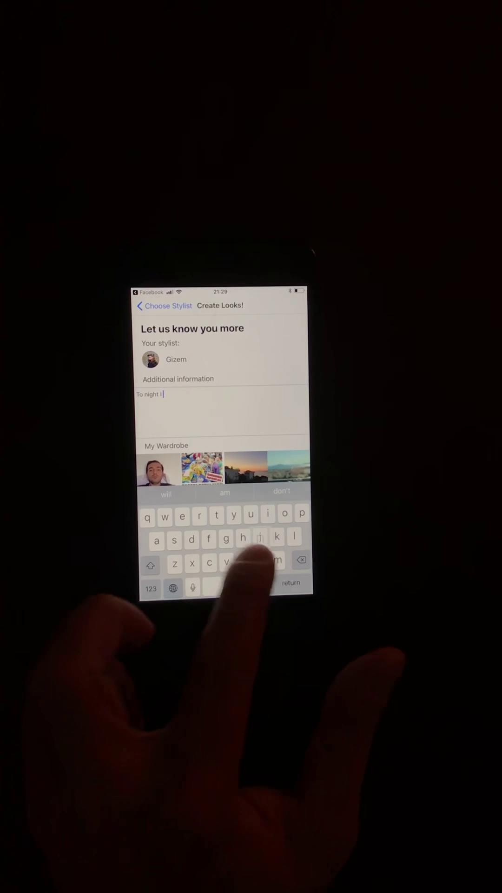
text( I need so)
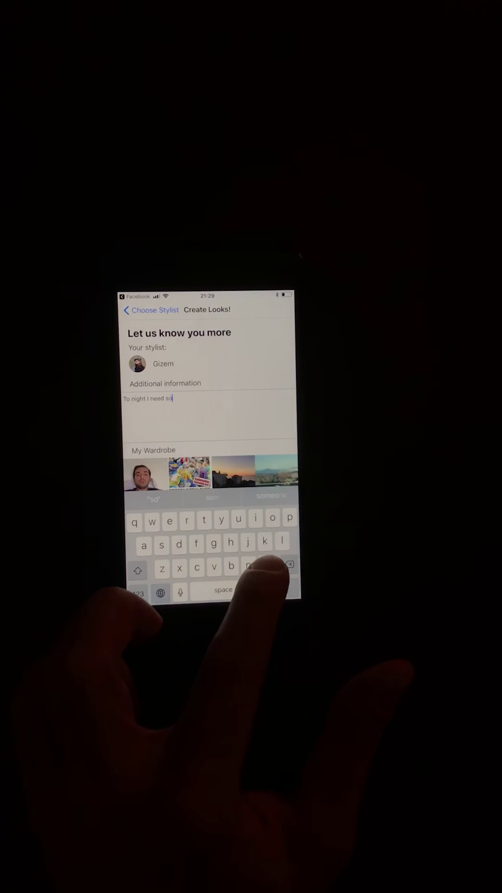
text(me )
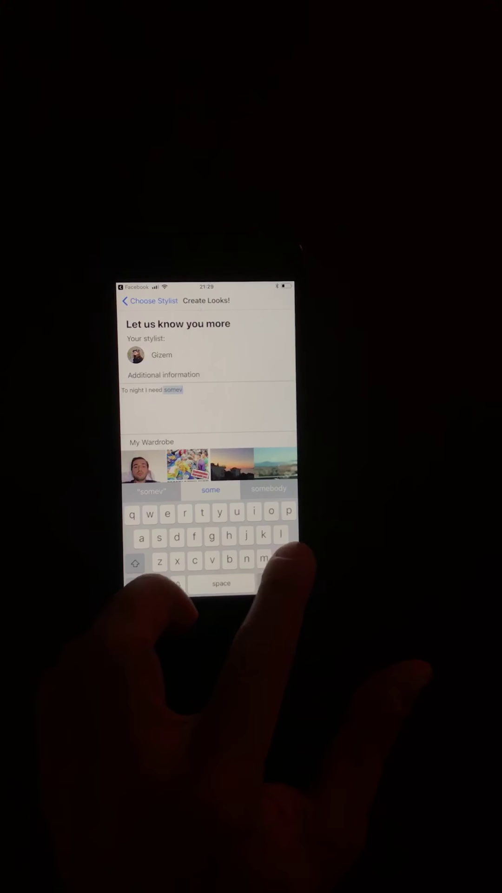
text(clas)
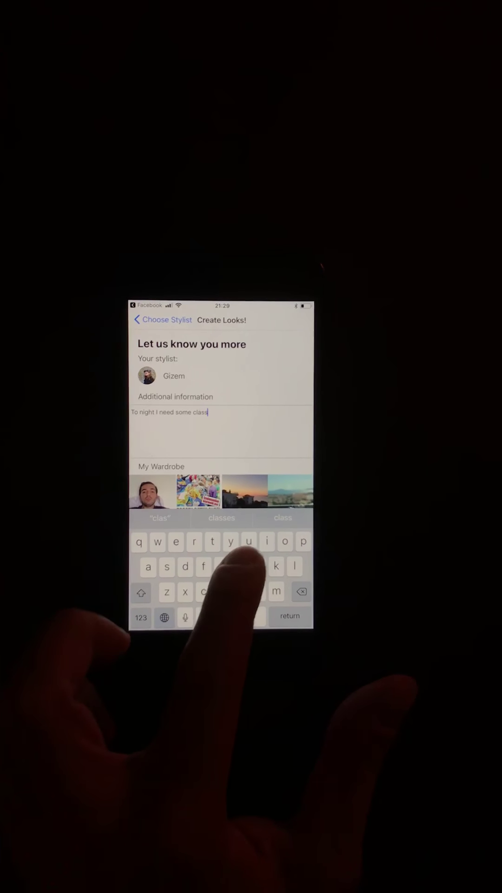
text(sy o)
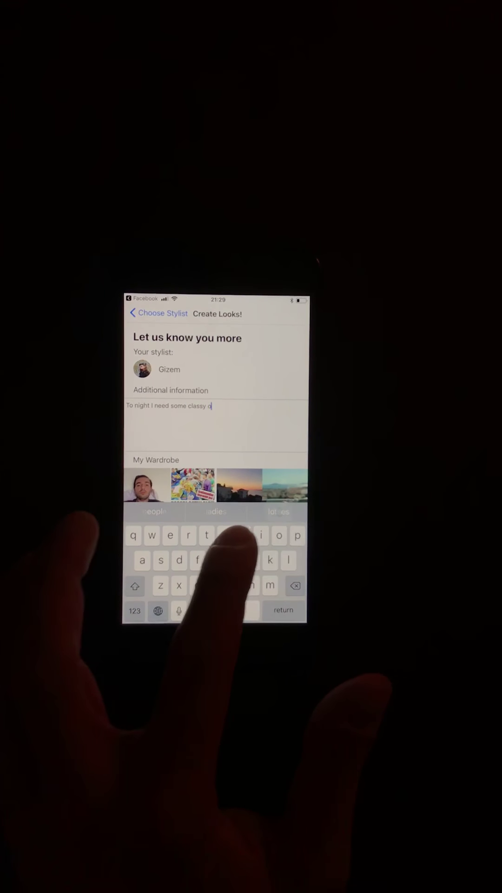
text(utfit)
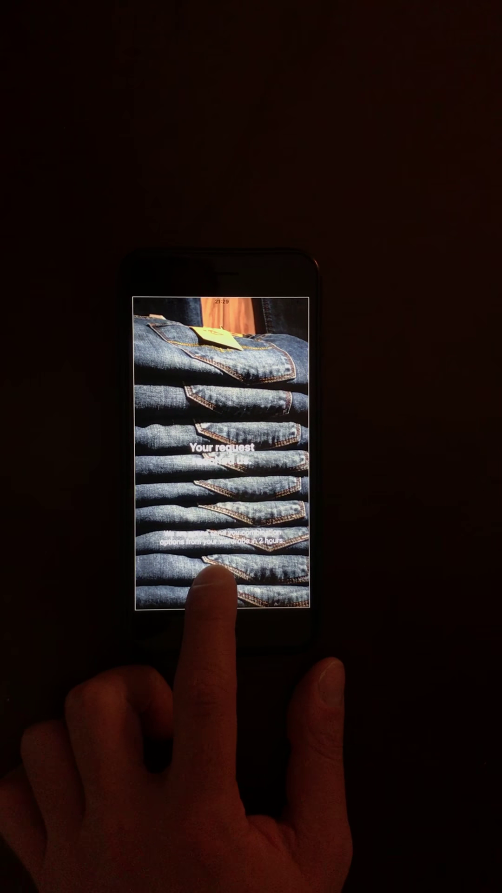
Go 'Back to home' from the request confirmation to the main menu
click(213, 579)
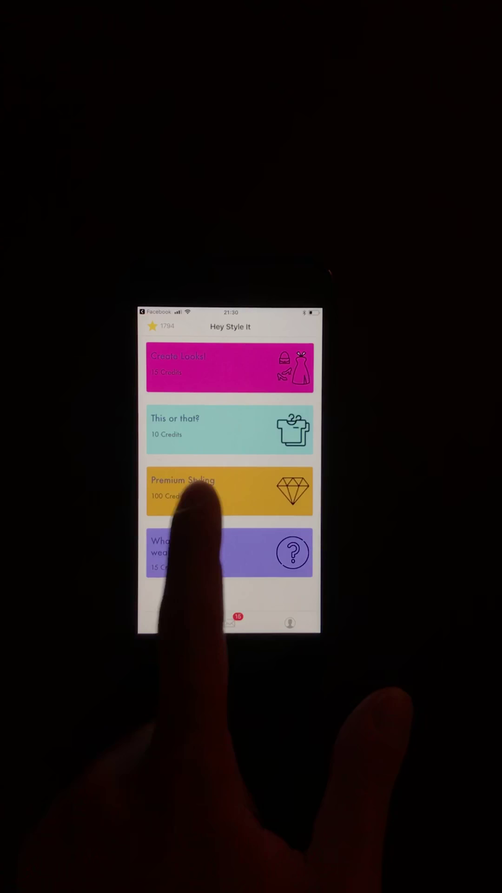
Request Premium Styling, pick a stylist, and save My Details to send it
click(210, 471)
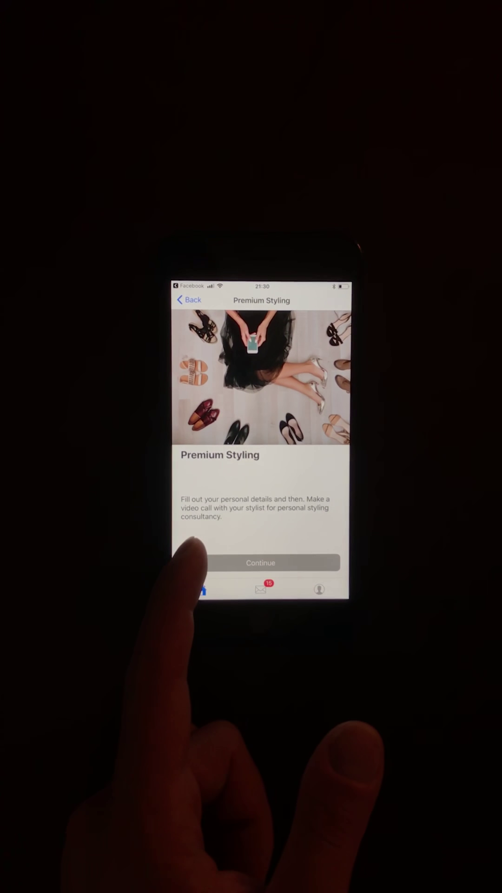
click(212, 552)
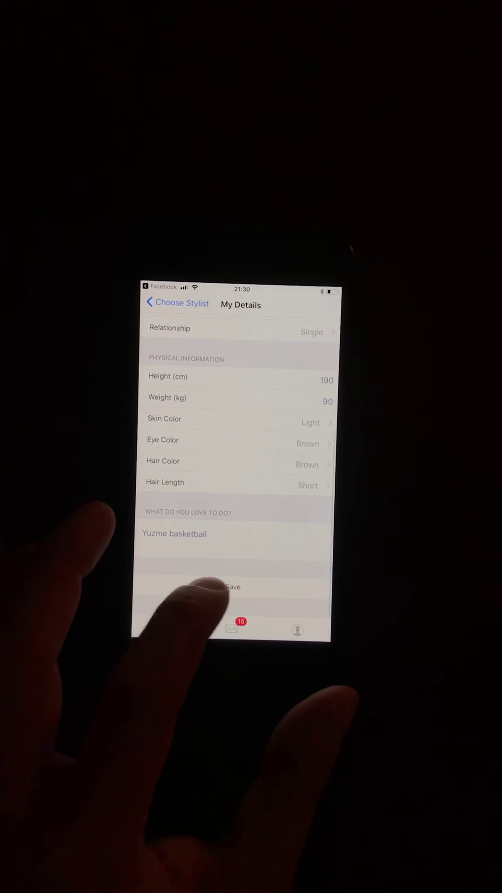
click(213, 586)
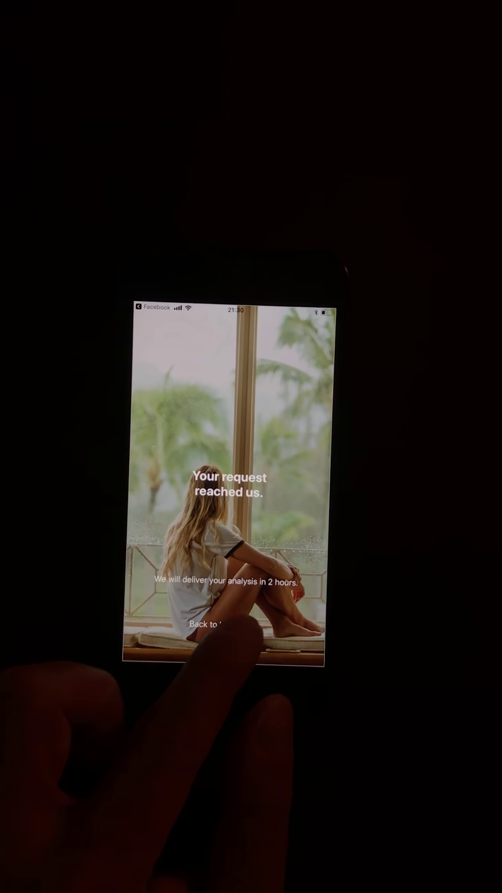
Read a 'This or that?' reply in Messages, then go to Personal Center
click(210, 623)
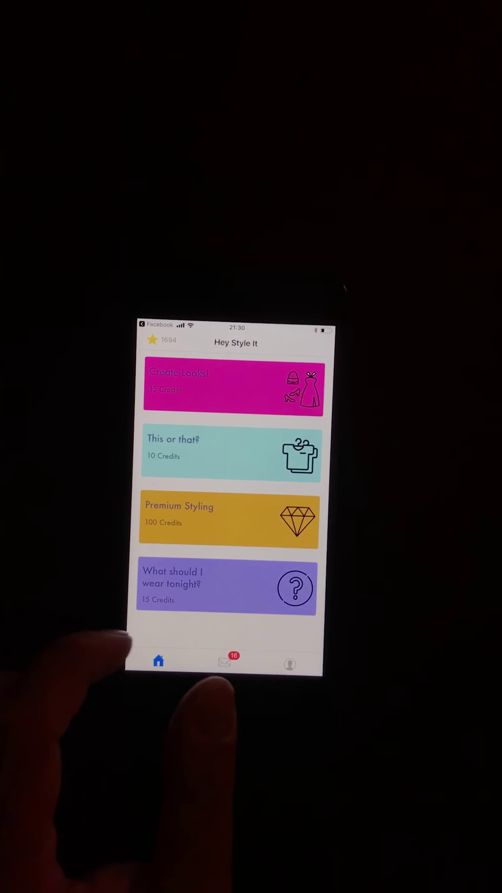
click(237, 650)
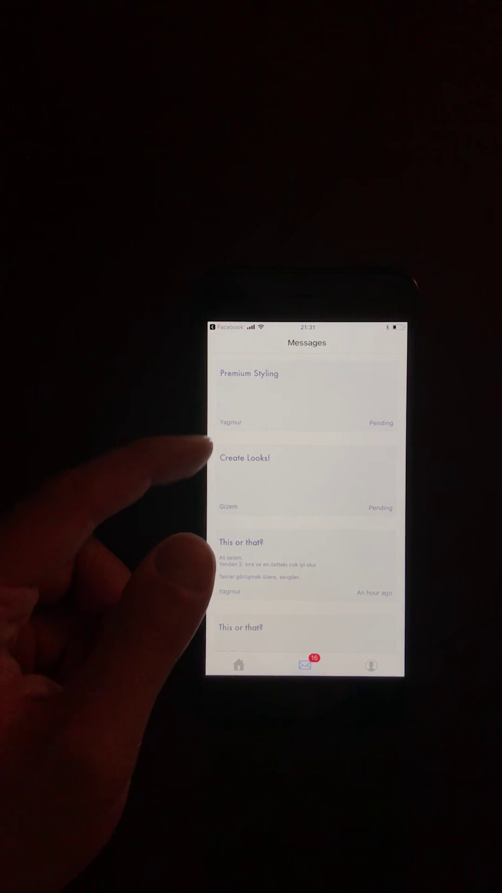
scroll(207, 463, down, 2)
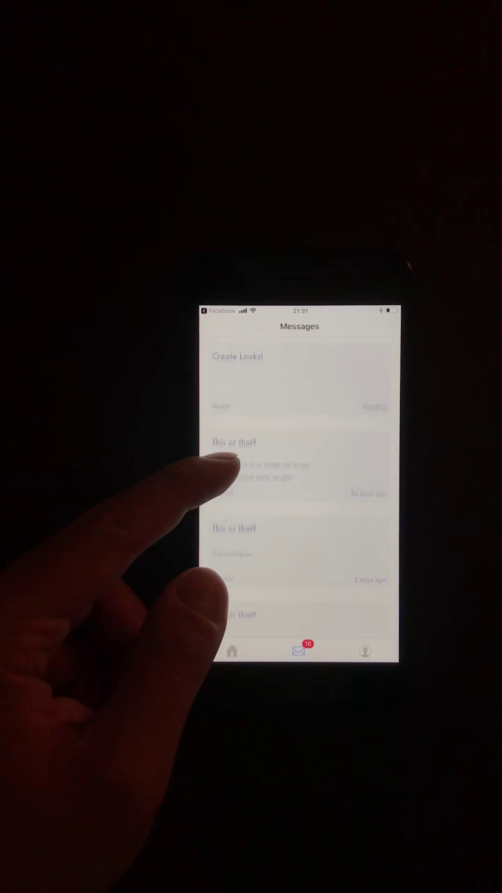
click(210, 485)
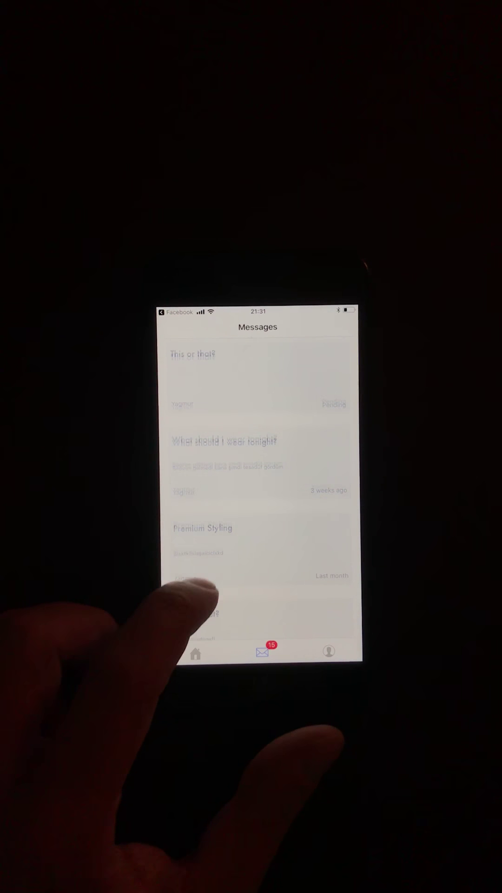
scroll(203, 590, down, 3)
scroll(140, 638, up, 3)
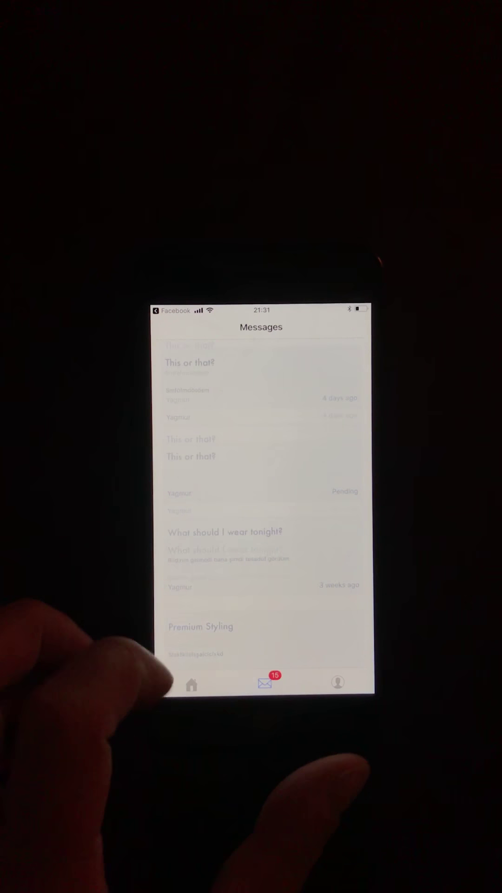
scroll(200, 578, up, 3)
click(193, 670)
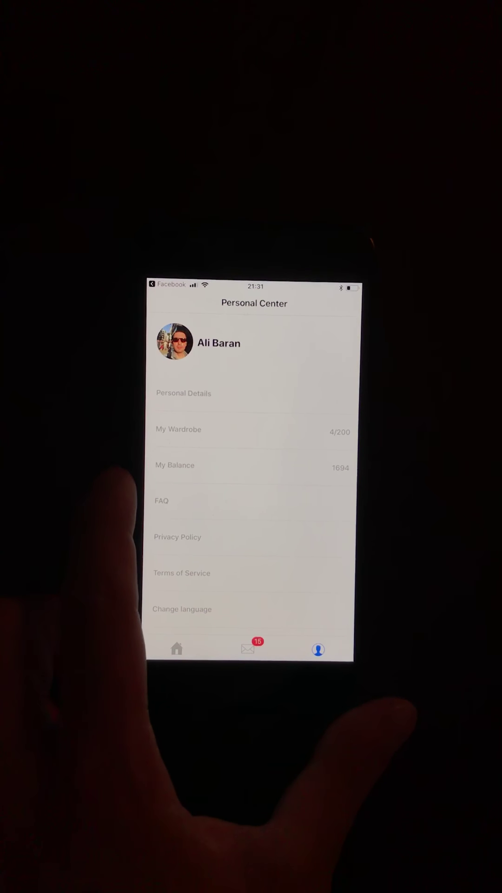
Look through My Wardrobe photos, then go Home to open the Kredi store
click(177, 430)
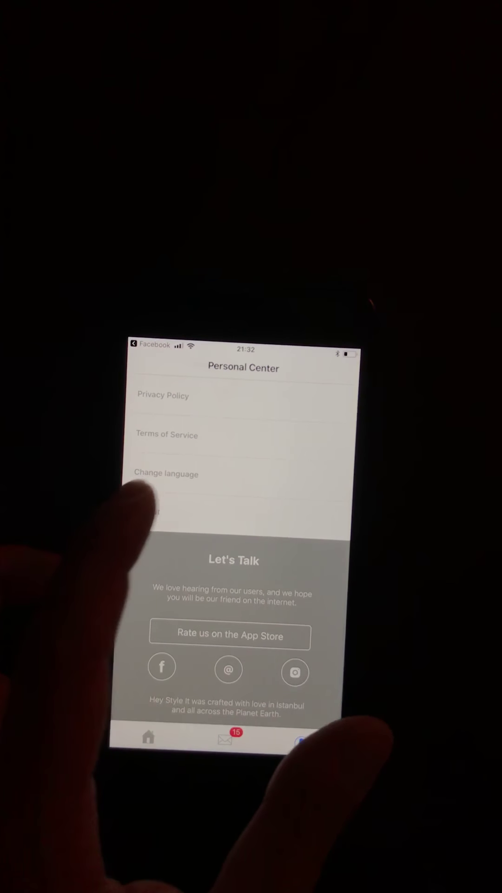
mouse_move(150, 649)
mouse_down()
mouse_move(150, 552)
mouse_move(120, 600)
mouse_up()
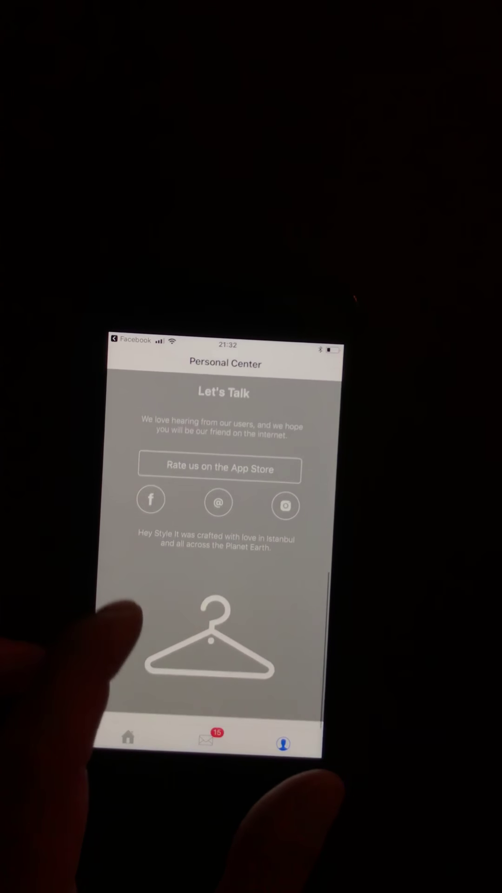
click(128, 741)
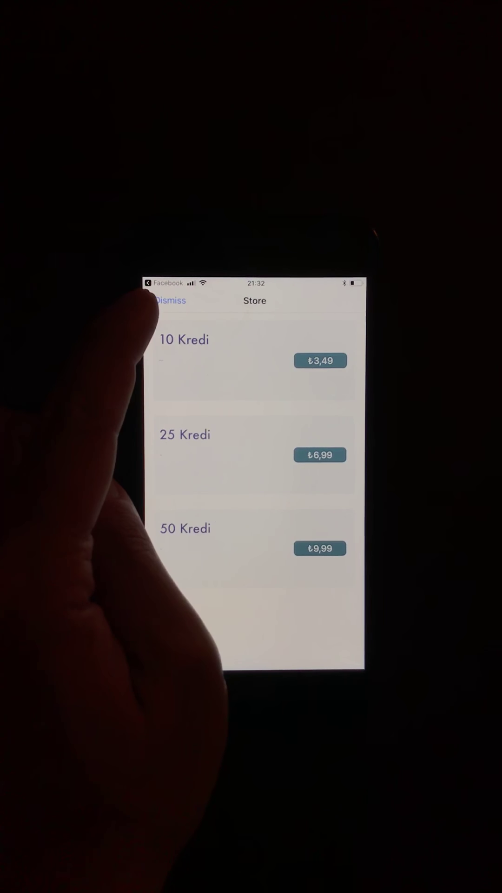
Dismiss the Store and back out of Choose Stylist to the main menu
click(168, 300)
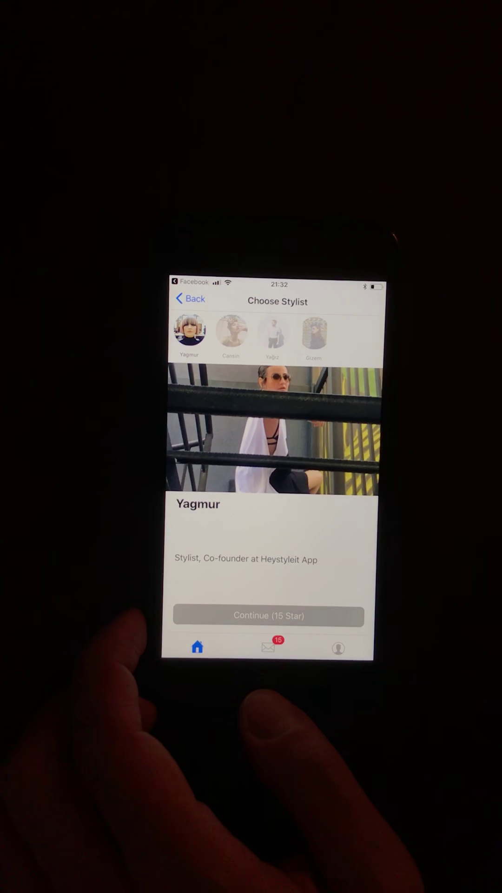
click(197, 647)
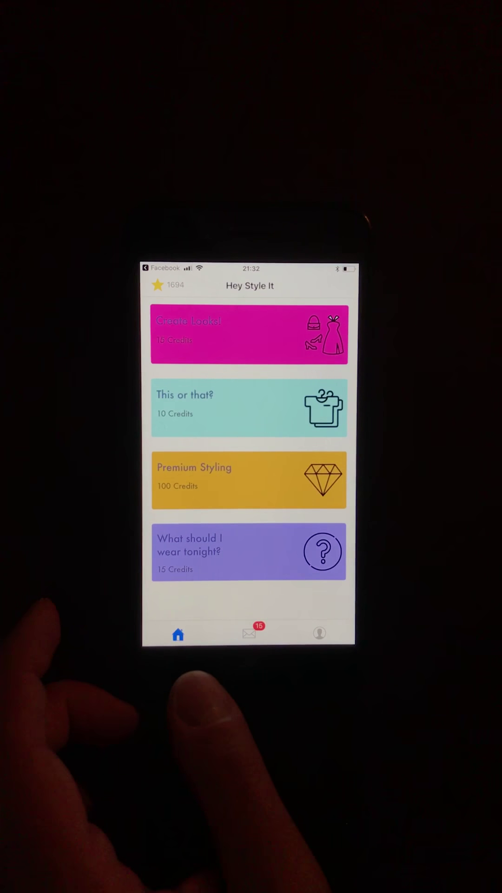